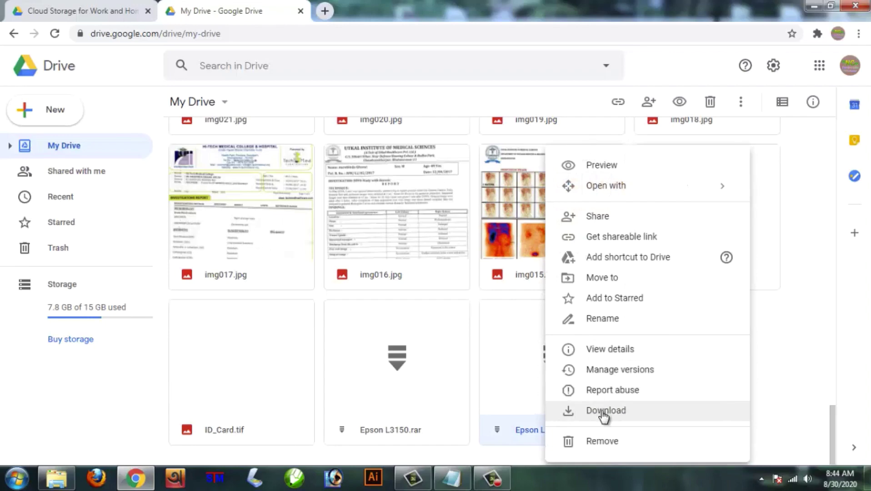
Download Epson L3110 Resetter.rar from Google Drive, bypassing the virus-scan warning.
{"action": "left_click", "coordinate": [602, 411]}
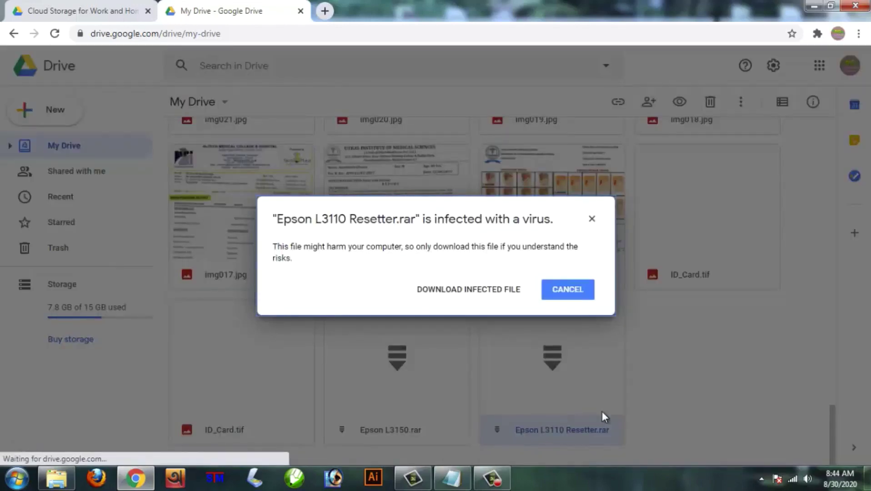
{"action": "left_click", "coordinate": [490, 296]}
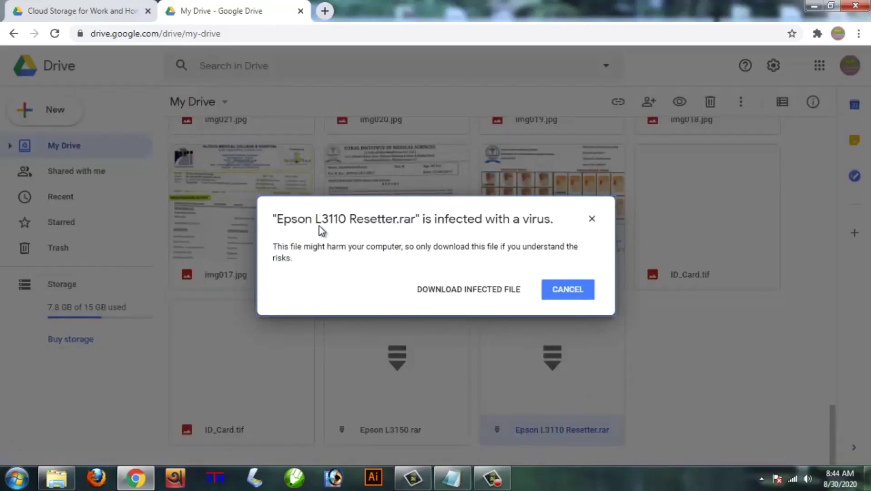
{"action": "left_click", "coordinate": [489, 294]}
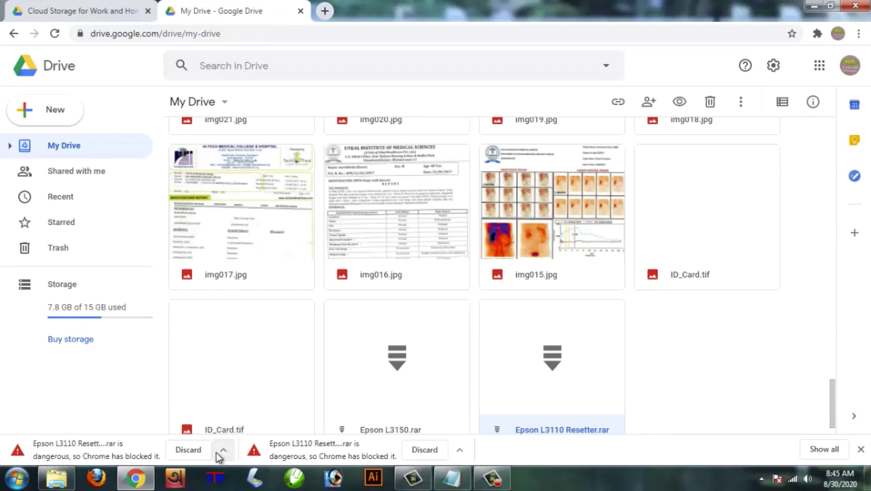
Keep the blocked Epson L3110 Resetter (1).rar from Chrome's Downloads page, then minimize Chrome.
{"action": "left_click", "coordinate": [858, 35]}
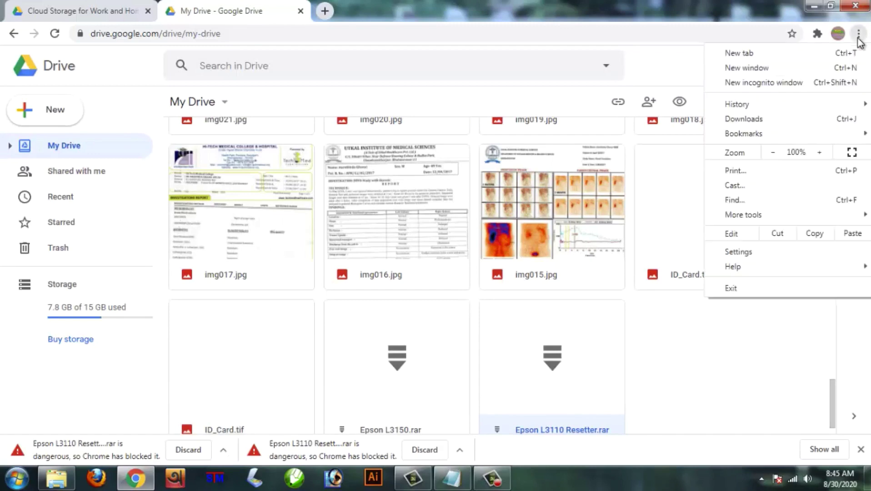
{"action": "left_click", "coordinate": [768, 118]}
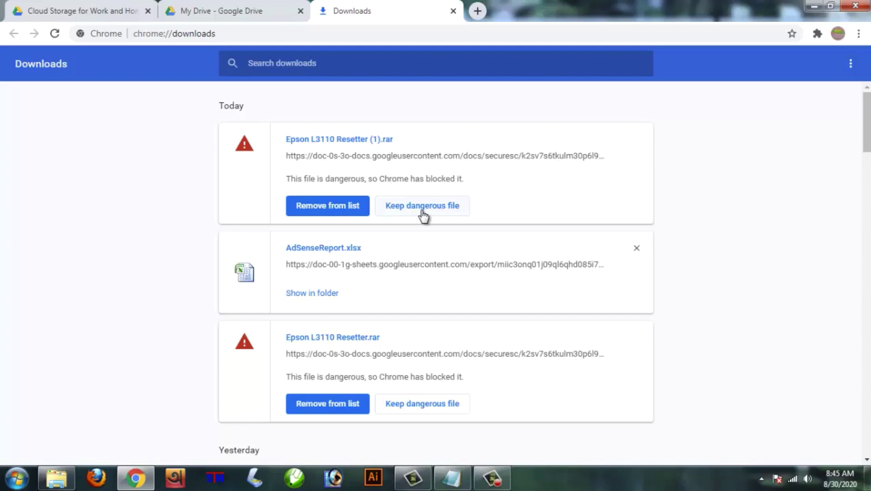
{"action": "left_click", "coordinate": [422, 211]}
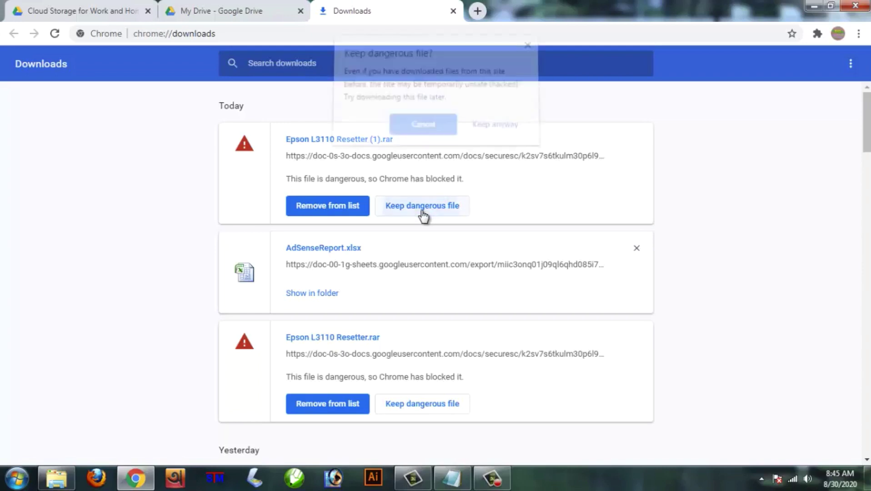
{"action": "left_click", "coordinate": [486, 134]}
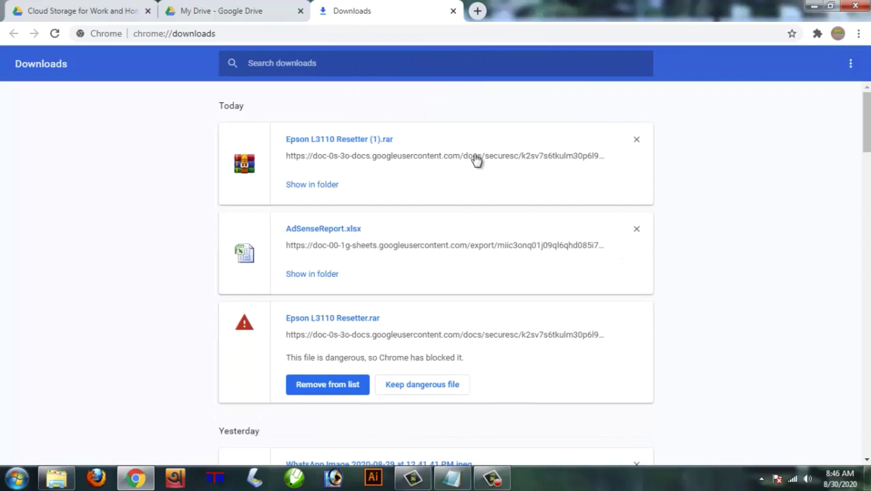
{"action": "left_click", "coordinate": [811, 6]}
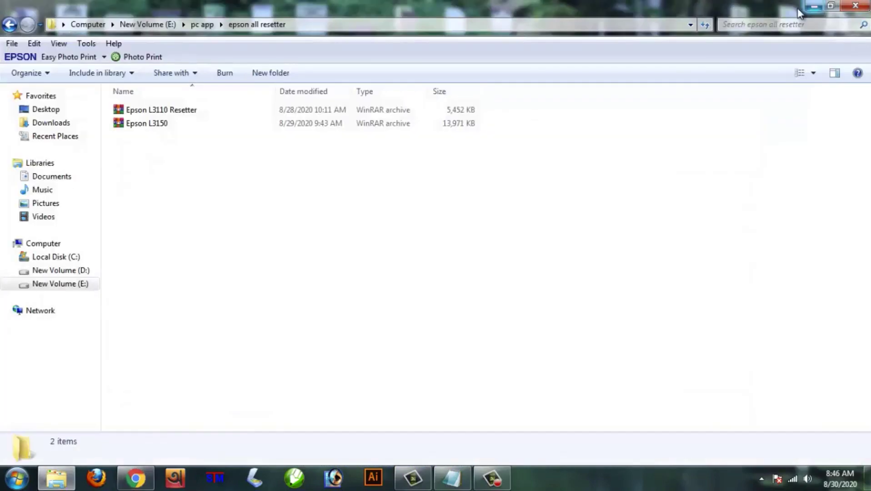
Extract the Epson L3110 Resetter archive here and open its inner folder of 16 items.
{"action": "right_click", "coordinate": [171, 113]}
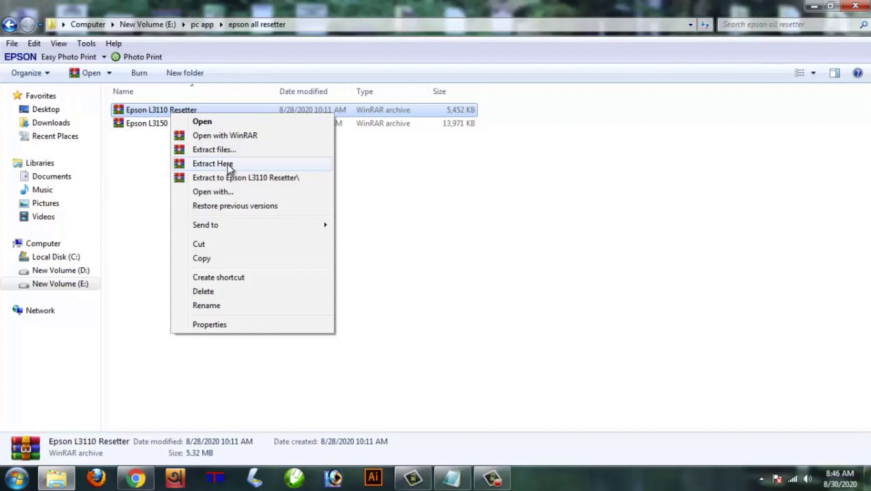
{"action": "left_click", "coordinate": [229, 165]}
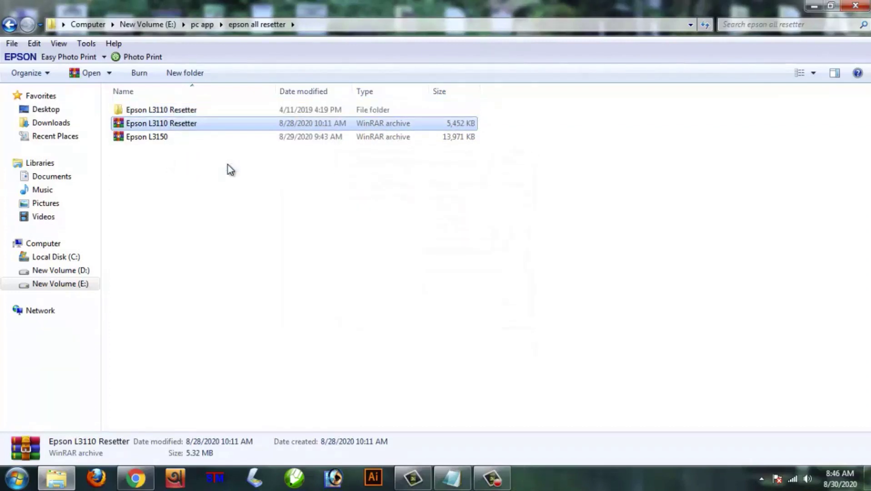
{"action": "double_click", "coordinate": [203, 109]}
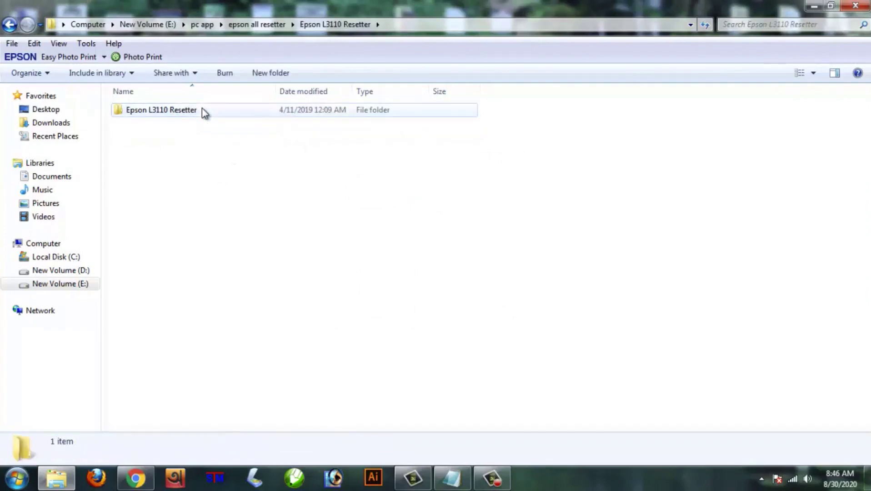
{"action": "double_click", "coordinate": [202, 110]}
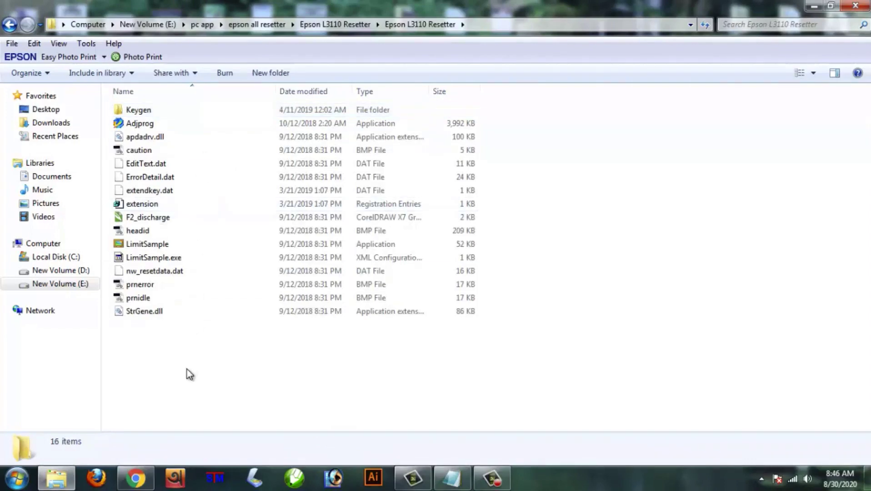
{"action": "left_click_drag", "start_coordinate": [187, 368], "coordinate": [205, 109]}
{"action": "left_click", "coordinate": [205, 352]}
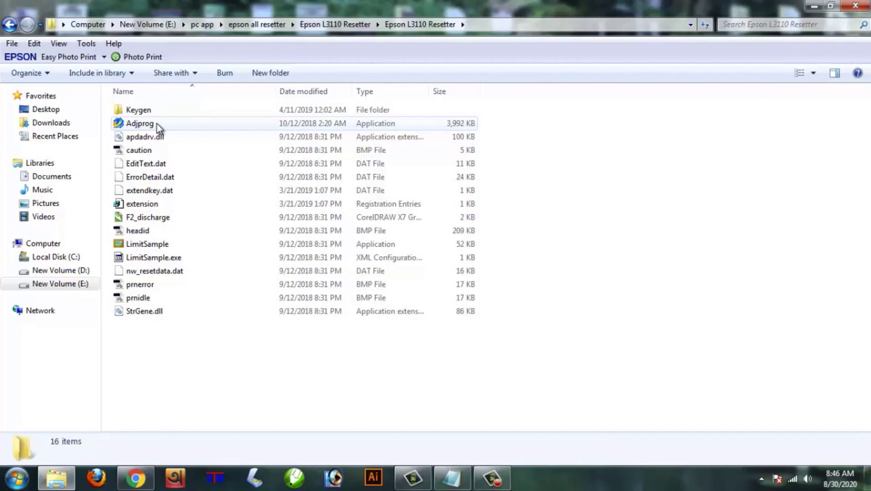
Launch Adjprog, dismiss its registration message, and empty the Seriales notes, closing without saving.
{"action": "double_click", "coordinate": [158, 126]}
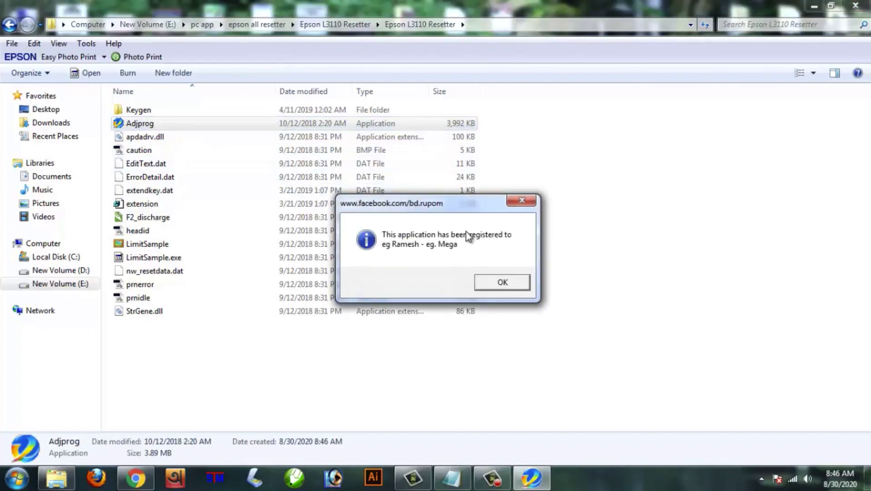
{"action": "left_click", "coordinate": [500, 283]}
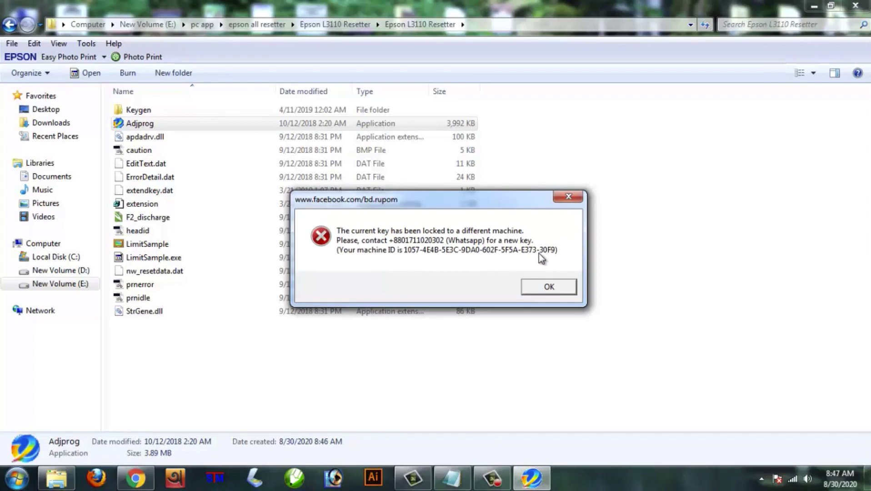
{"action": "left_click", "coordinate": [454, 483]}
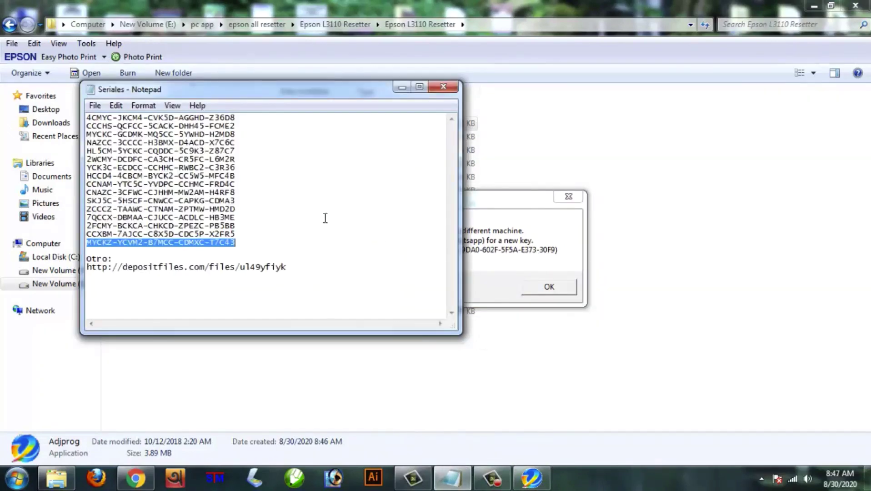
{"action": "key", "text": "ctrl+a"}
{"action": "key", "text": "Delete"}
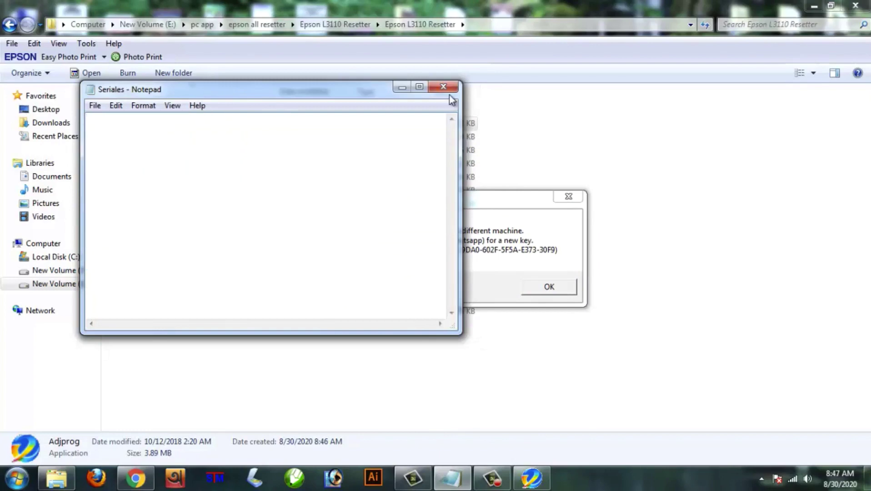
{"action": "left_click", "coordinate": [443, 86]}
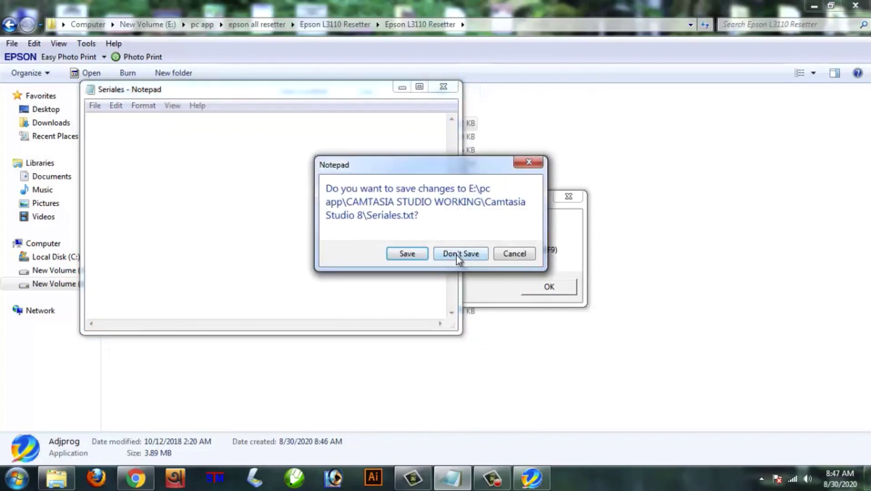
{"action": "left_click", "coordinate": [458, 254]}
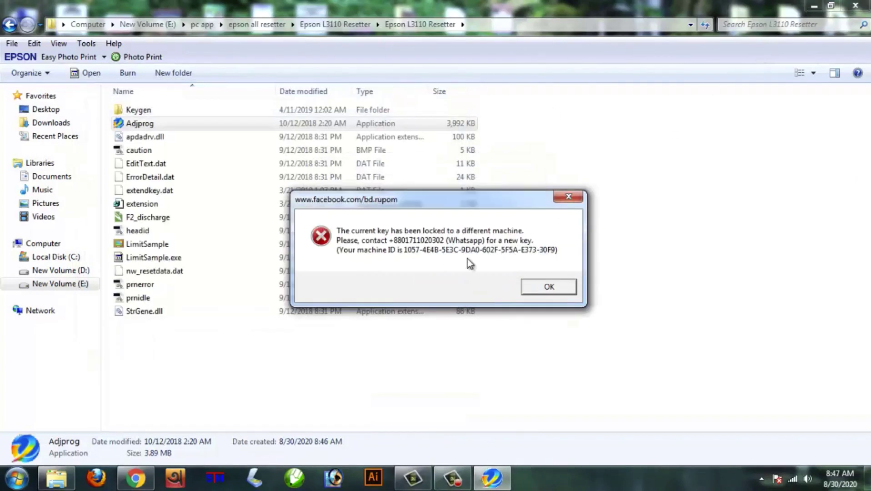
Create and open a new text document on the desktop beside the Adjprog error message.
{"action": "left_click", "coordinate": [812, 7]}
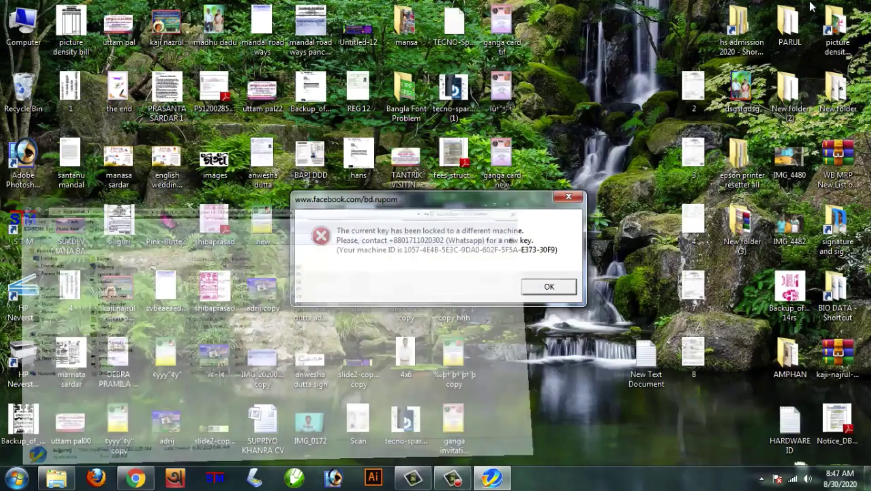
{"action": "right_click", "coordinate": [724, 412]}
{"action": "mouse_move", "coordinate": [744, 364]}
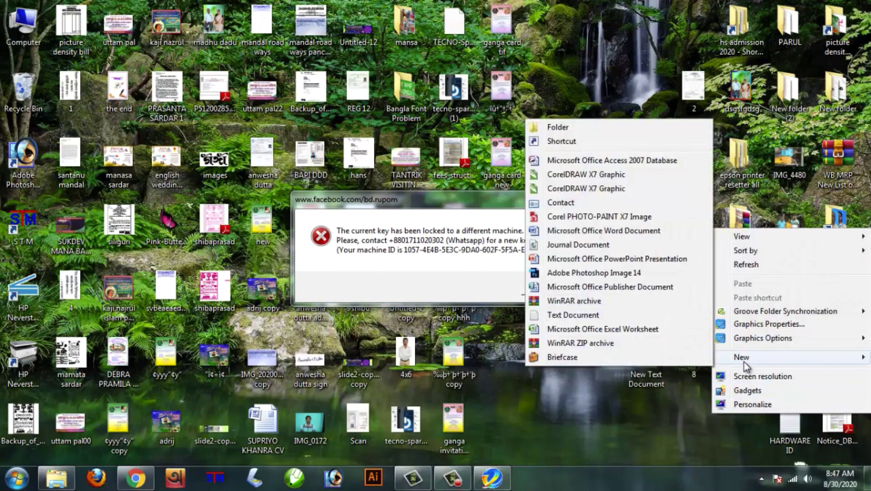
{"action": "left_click", "coordinate": [612, 314]}
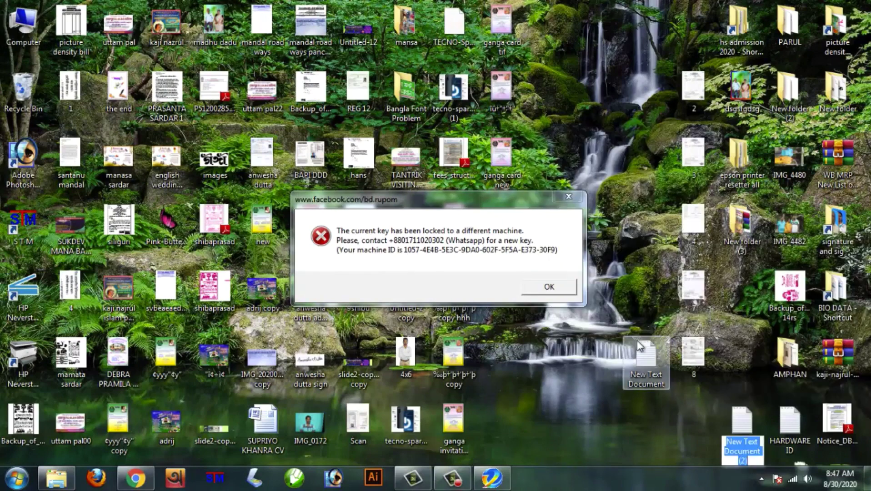
{"action": "double_click", "coordinate": [645, 359]}
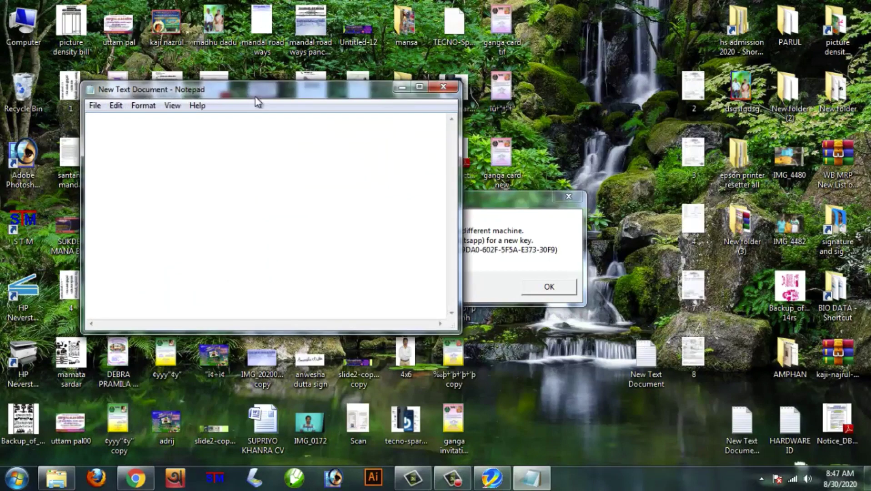
{"action": "left_click_drag", "start_coordinate": [250, 89], "coordinate": [511, 260]}
{"action": "left_click_drag", "start_coordinate": [456, 202], "coordinate": [305, 97]}
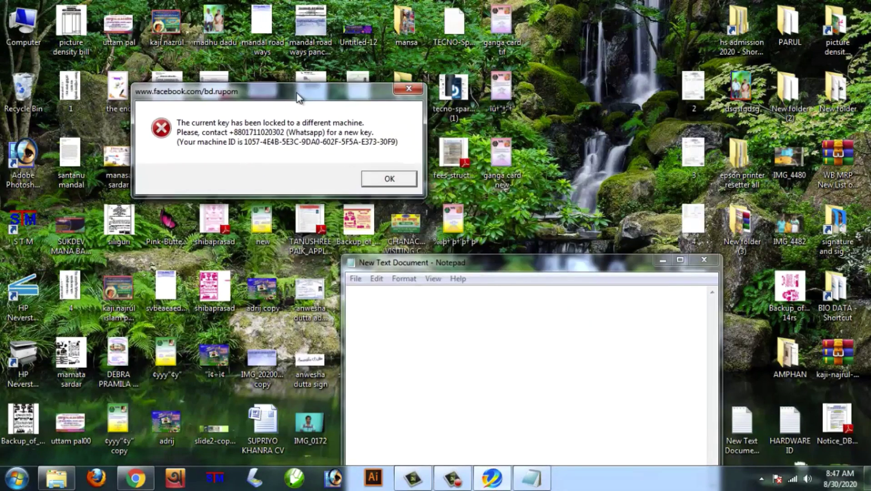
{"action": "left_click_drag", "start_coordinate": [497, 260], "coordinate": [597, 141]}
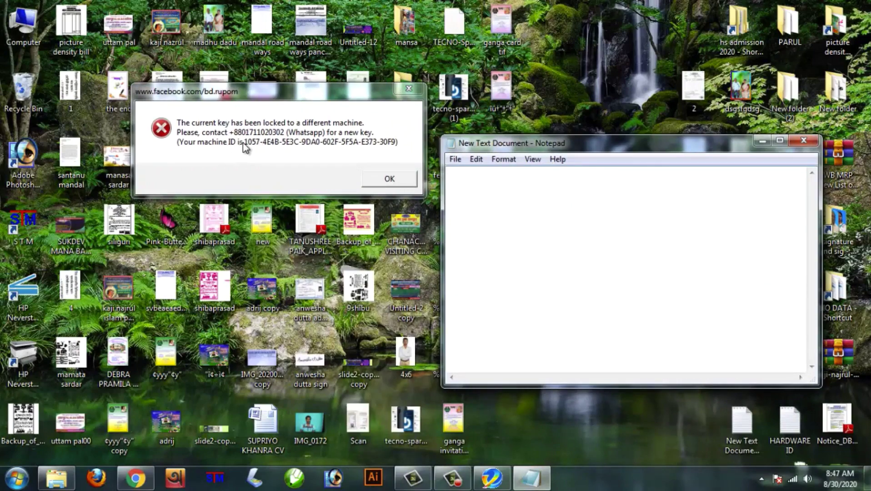
Type the machine ID, discard the note, open HARDWARE ID and dismiss the key-locked error.
{"action": "left_click", "coordinate": [476, 194]}
{"action": "type", "text": "1050-4e"}
{"action": "left_click", "coordinate": [803, 141]}
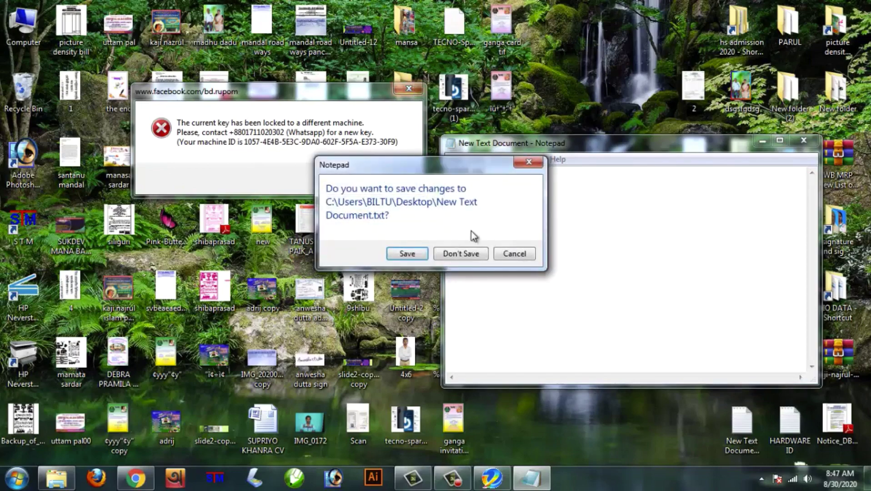
{"action": "left_click", "coordinate": [463, 253]}
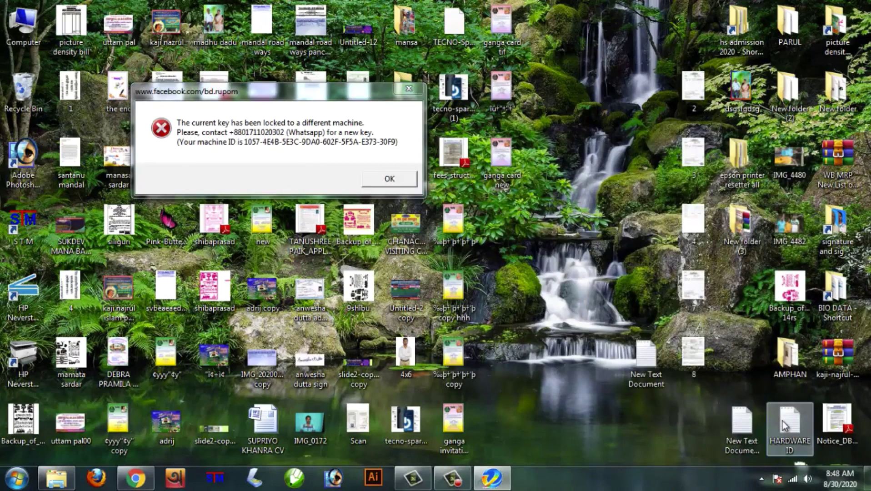
{"action": "double_click", "coordinate": [785, 425]}
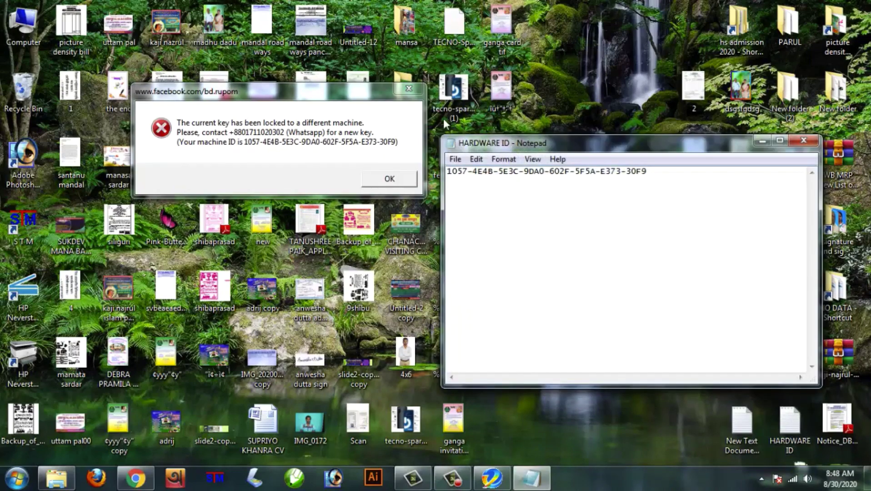
{"action": "left_click", "coordinate": [408, 88]}
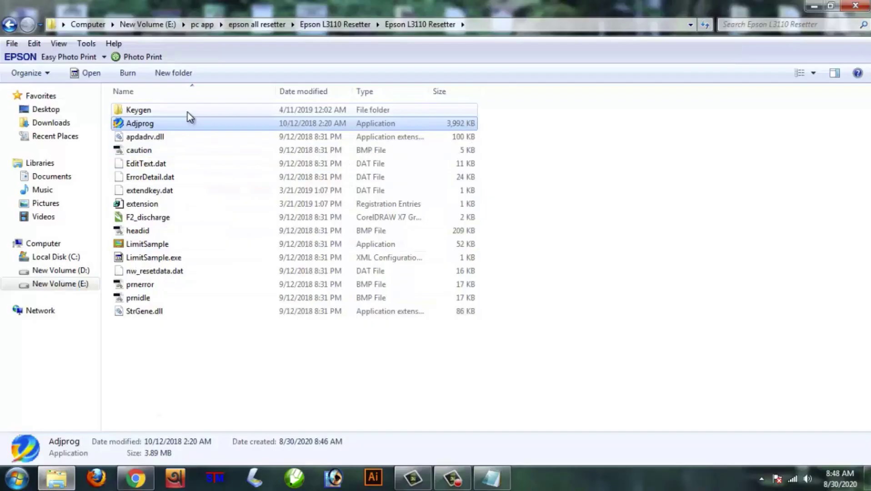
Open the Keygen folder and launch the WLGen_Epson L3110 key generator.
{"action": "double_click", "coordinate": [187, 112]}
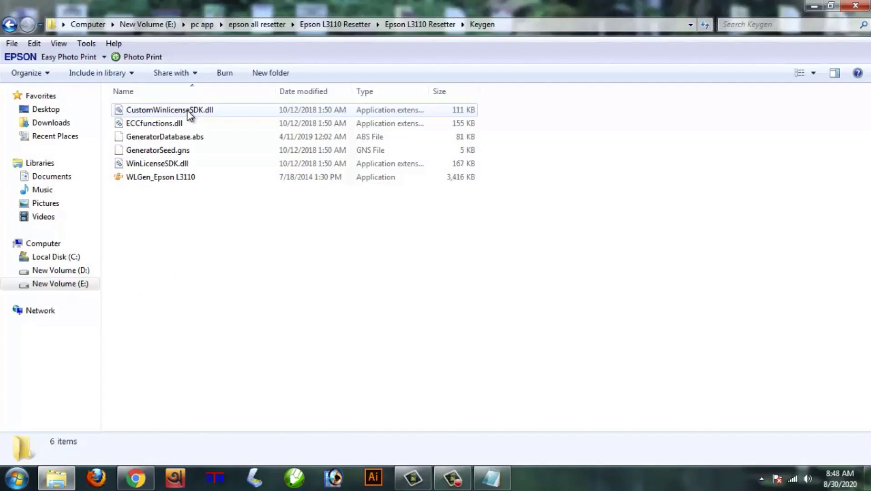
{"action": "left_click", "coordinate": [183, 179]}
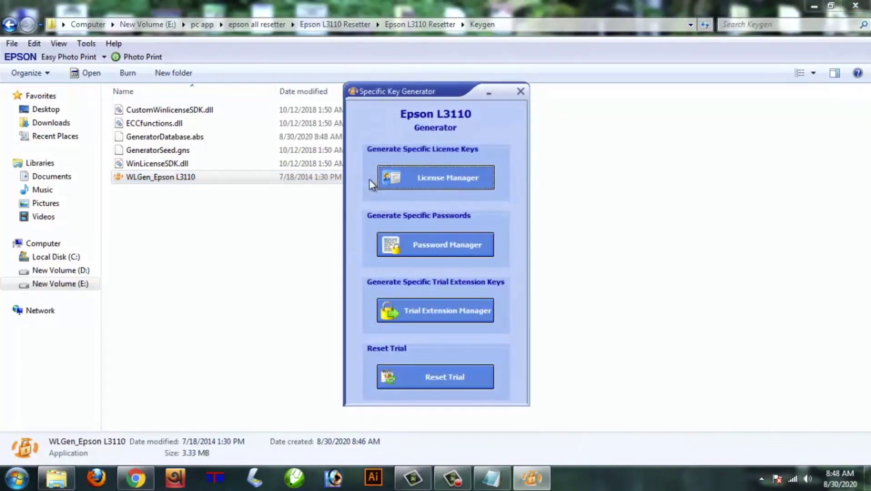
Open WLGen's License Manager and start a new Add License entry.
{"action": "left_click_drag", "start_coordinate": [447, 98], "coordinate": [464, 66]}
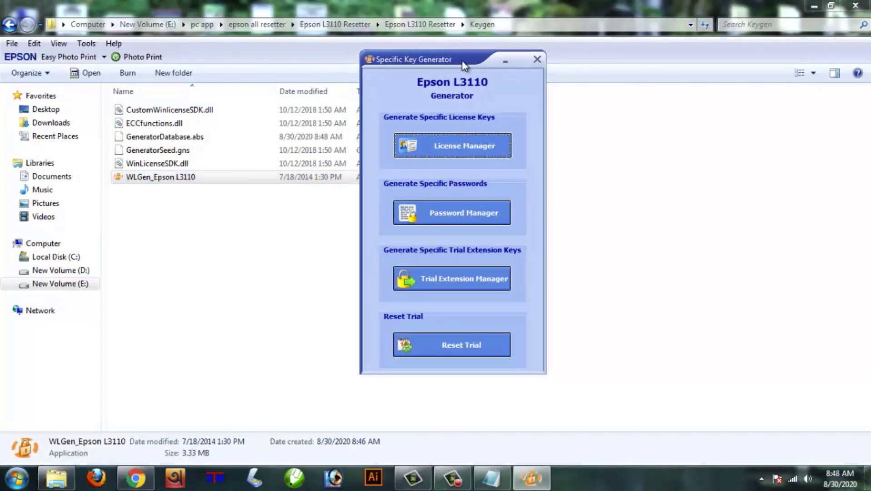
{"action": "left_click", "coordinate": [446, 147]}
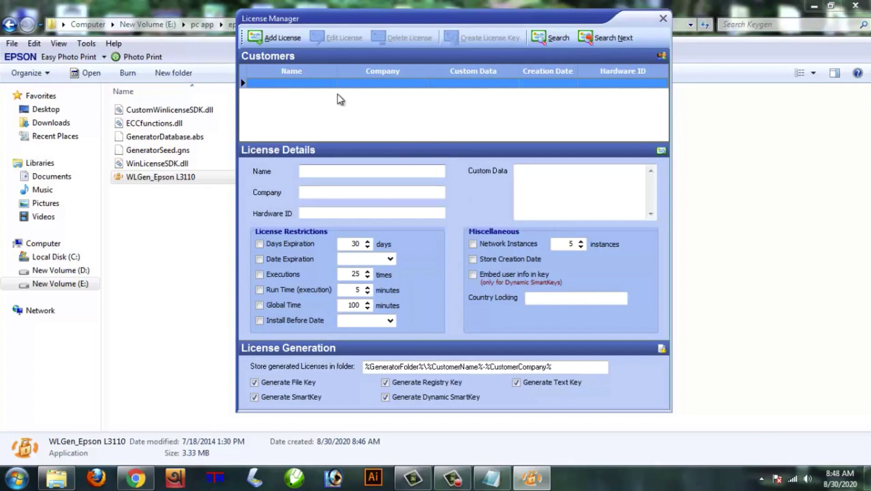
{"action": "left_click", "coordinate": [285, 41]}
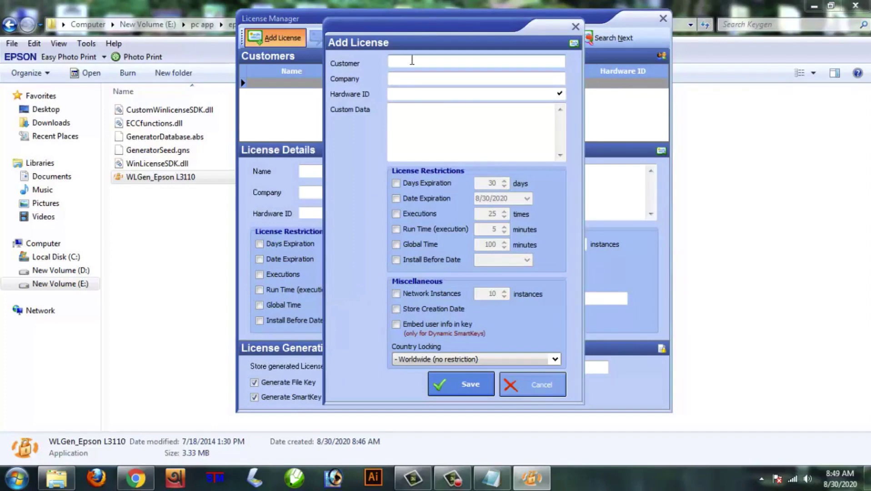
Save a license with the customer name, company and hardware ID copied from the HARDWARE ID note.
{"action": "type", "text": "biltu"}
{"action": "left_click", "coordinate": [413, 80]}
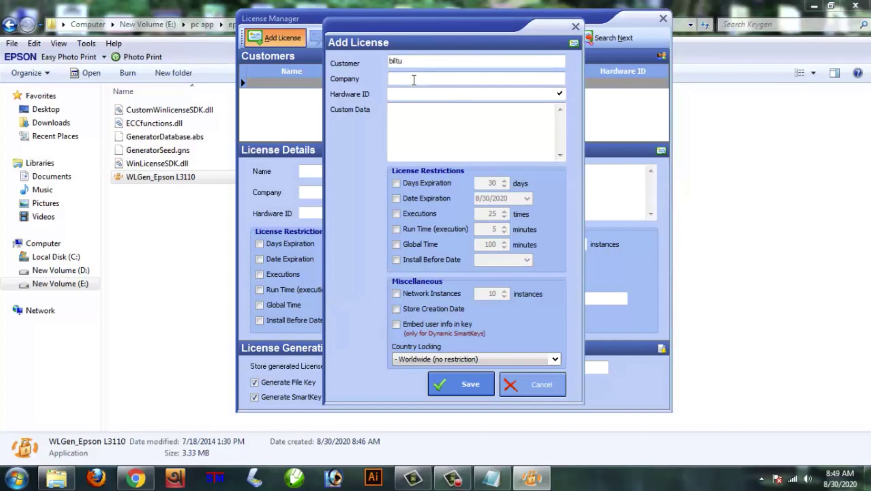
{"action": "left_click", "coordinate": [402, 96]}
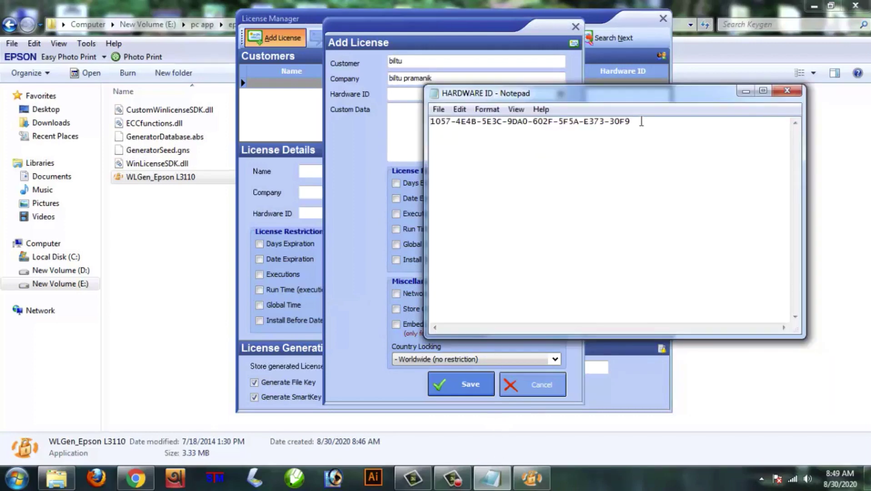
{"action": "left_click_drag", "start_coordinate": [636, 122], "coordinate": [420, 119]}
{"action": "key", "text": "ctrl+c"}
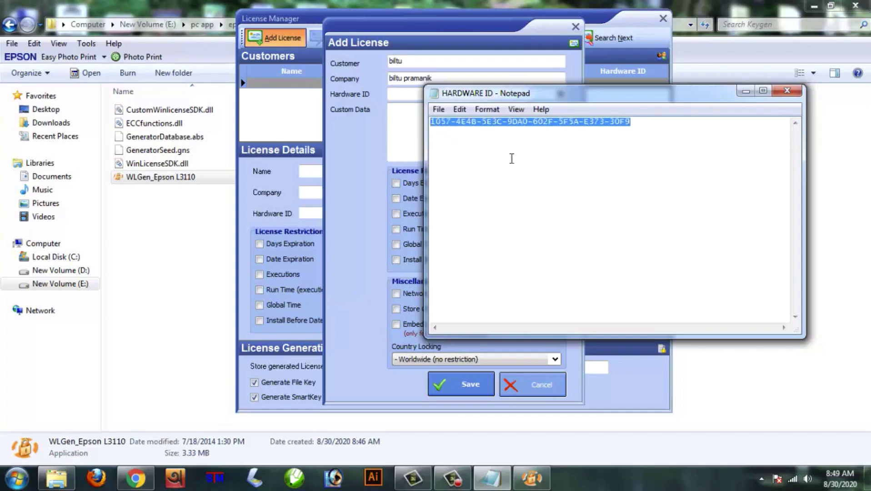
{"action": "left_click", "coordinate": [415, 135]}
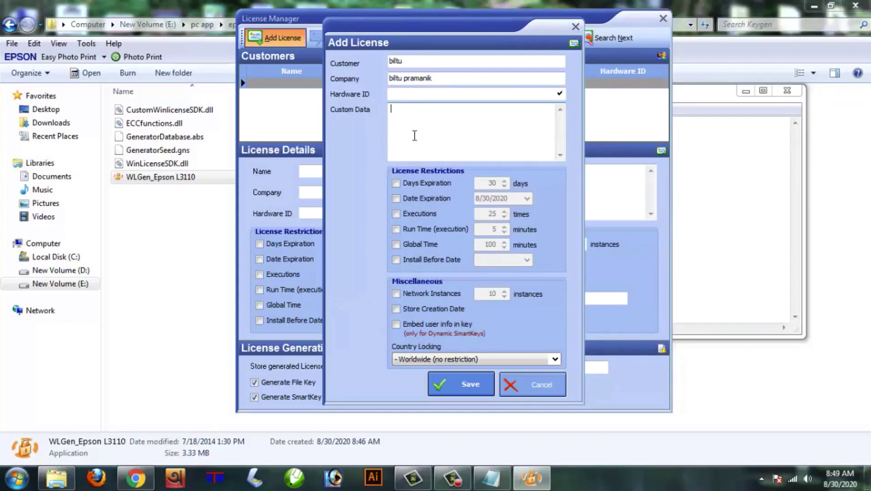
{"action": "left_click", "coordinate": [402, 94]}
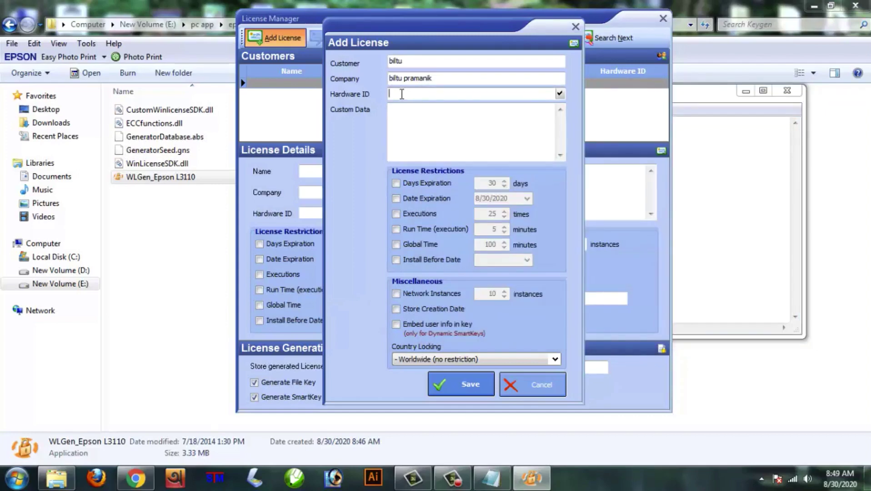
{"action": "key", "text": "ctrl+v"}
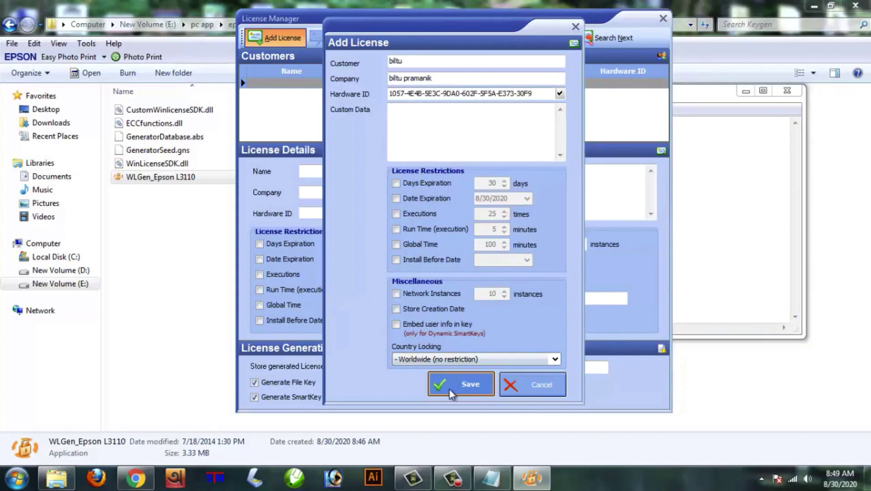
{"action": "left_click", "coordinate": [449, 388]}
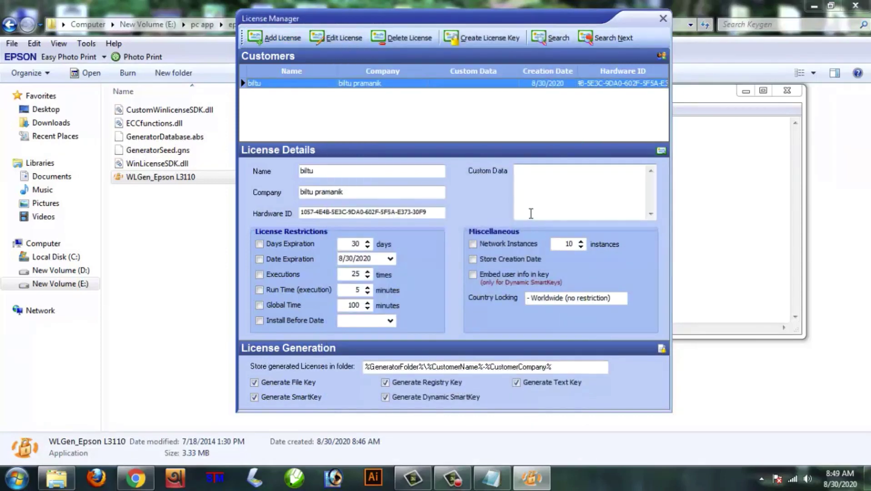
Generate the customer's license key files, close WLGen and the HARDWARE ID note, and select the output folder.
{"action": "left_click", "coordinate": [497, 40]}
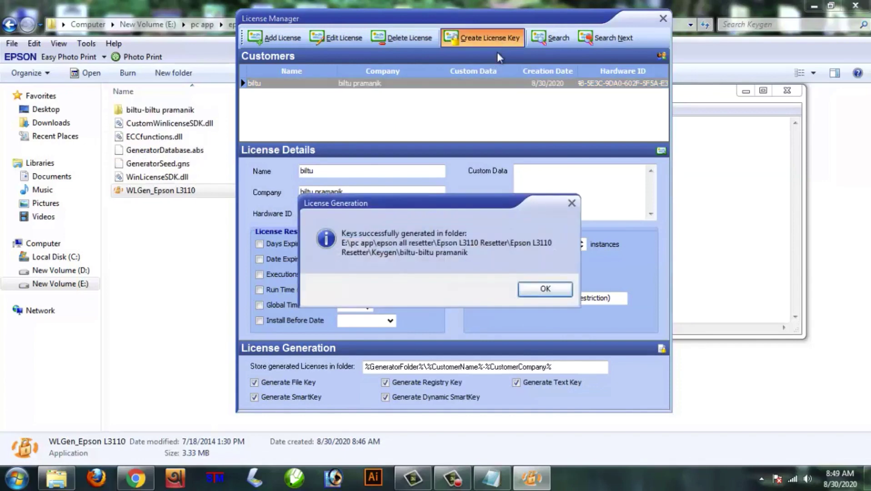
{"action": "left_click", "coordinate": [544, 288]}
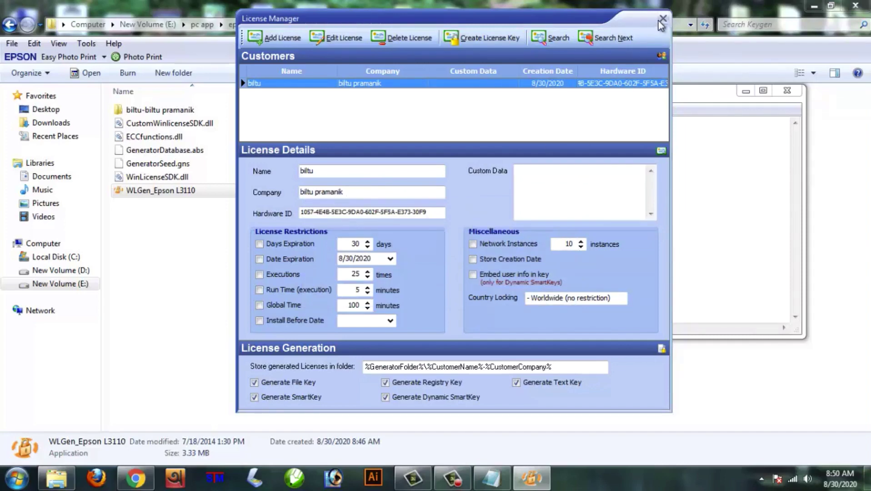
{"action": "left_click", "coordinate": [662, 19]}
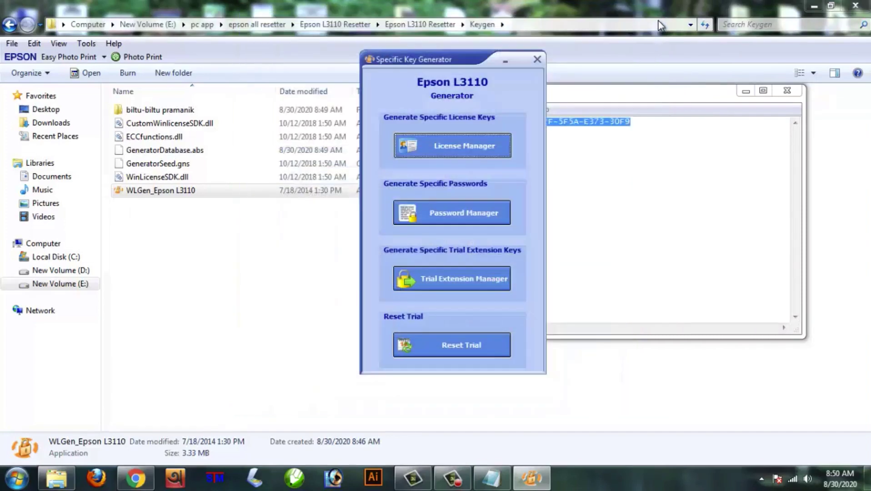
{"action": "left_click", "coordinate": [537, 60]}
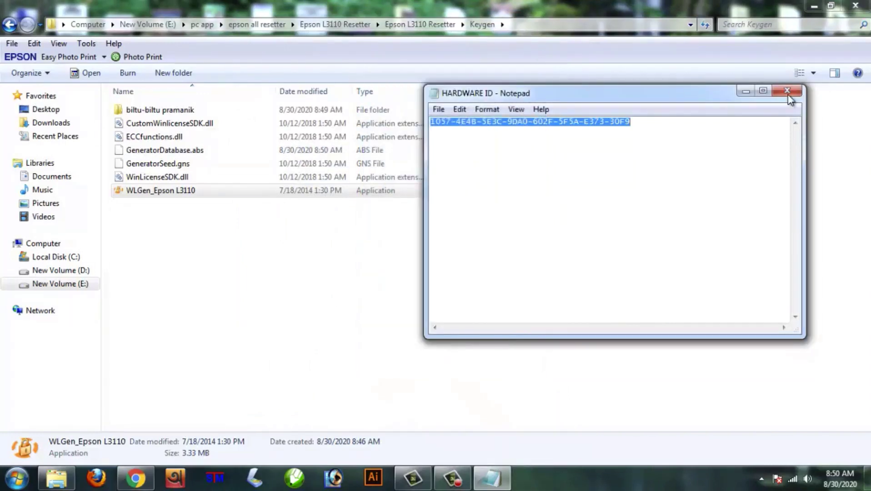
{"action": "left_click", "coordinate": [785, 94]}
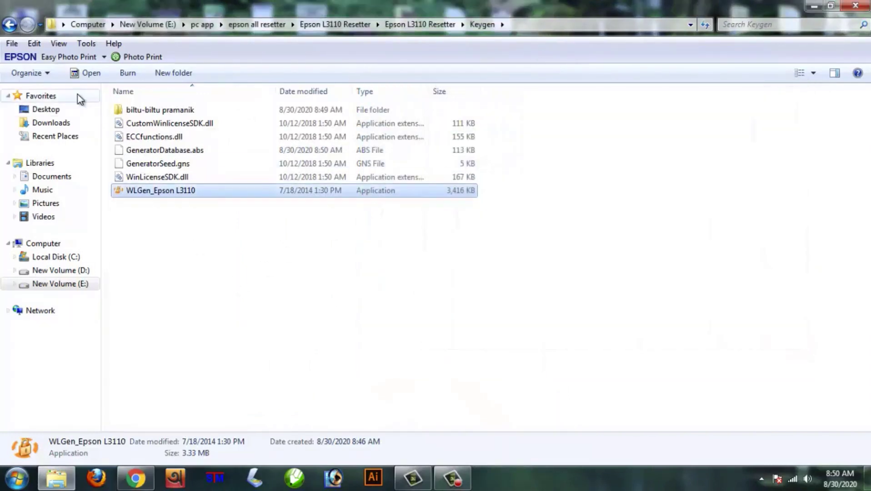
{"action": "left_click", "coordinate": [171, 111]}
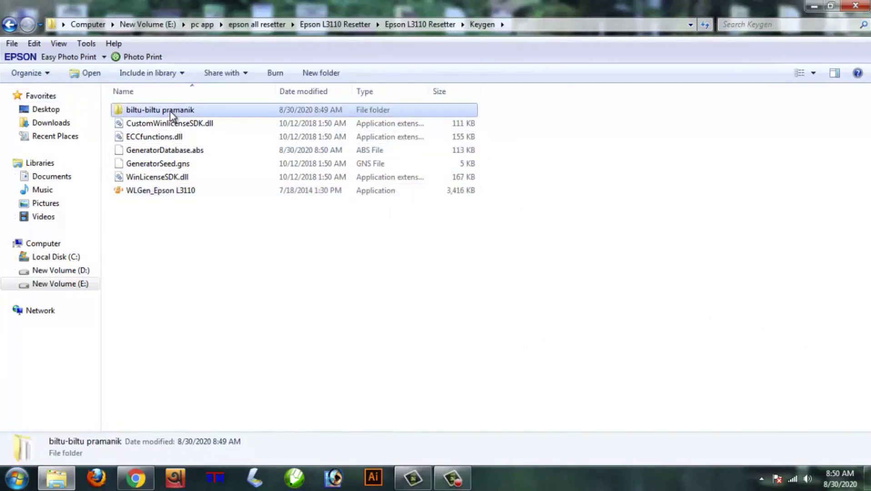
Select the five generated licence files and return to the Epson L3110 Resetter folder.
{"action": "double_click", "coordinate": [171, 111]}
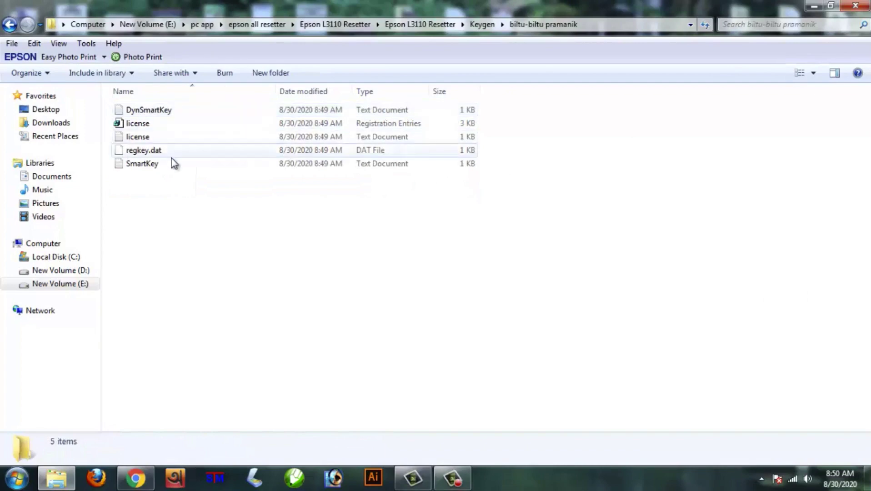
{"action": "left_click_drag", "start_coordinate": [164, 207], "coordinate": [149, 111]}
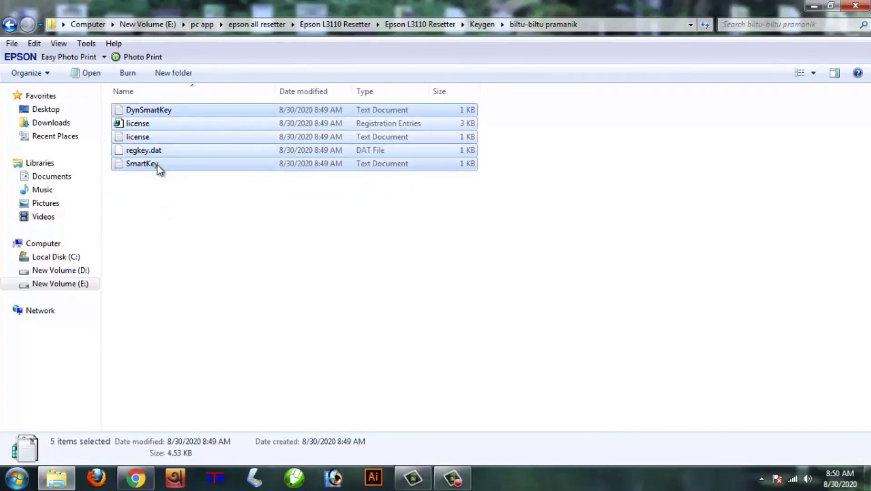
{"action": "left_click", "coordinate": [8, 28]}
{"action": "left_click", "coordinate": [9, 27]}
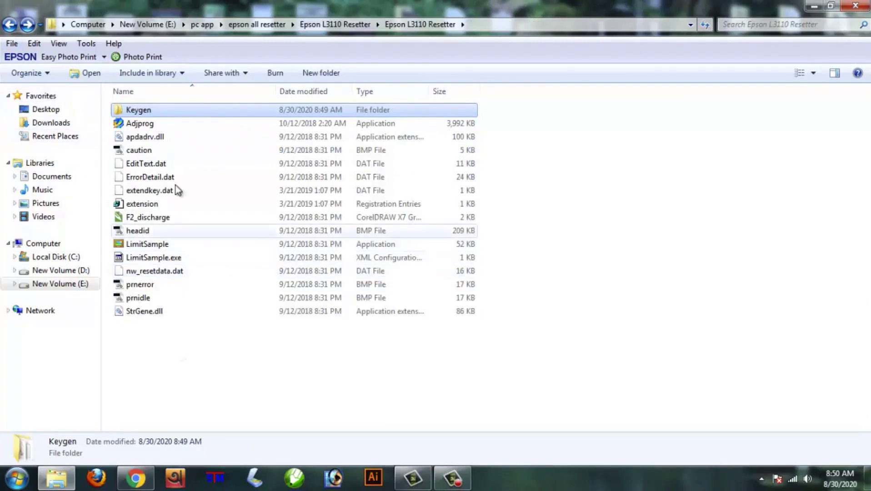
Paste the five licence files, including regkey.dat and SmartKey, beside Adjprog.
{"action": "left_click", "coordinate": [186, 341]}
{"action": "right_click", "coordinate": [186, 341]}
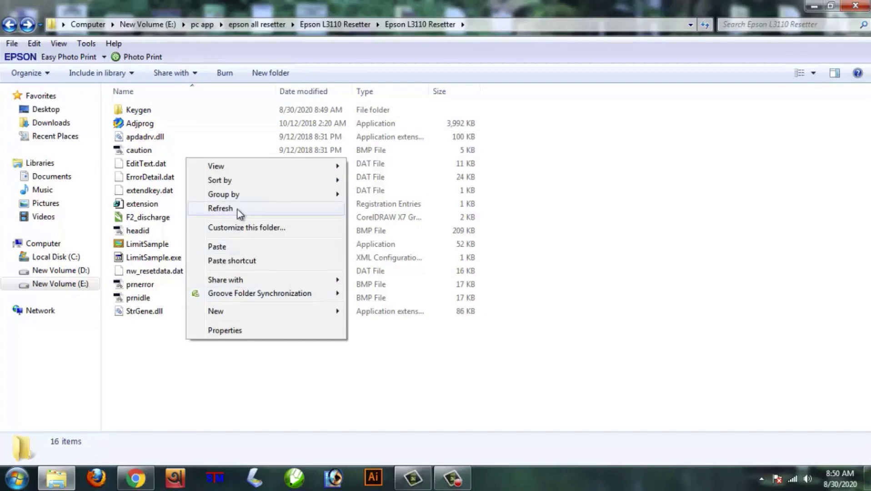
{"action": "left_click", "coordinate": [229, 247]}
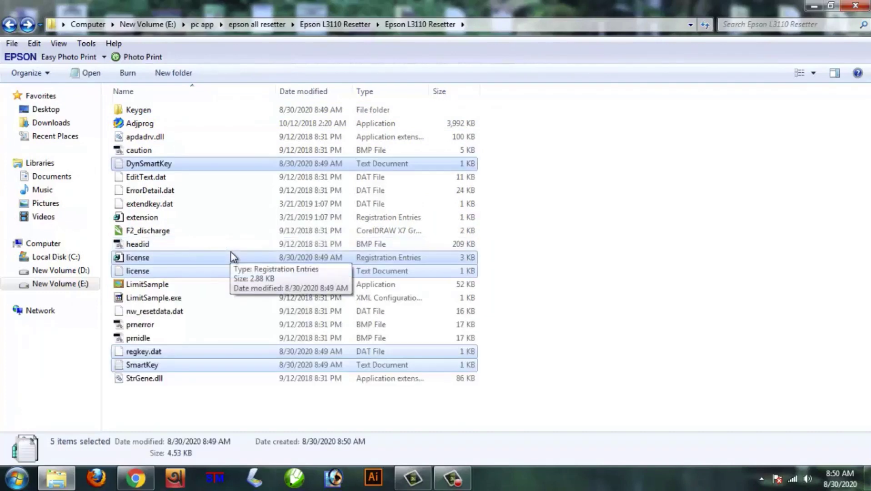
{"action": "left_click", "coordinate": [486, 257]}
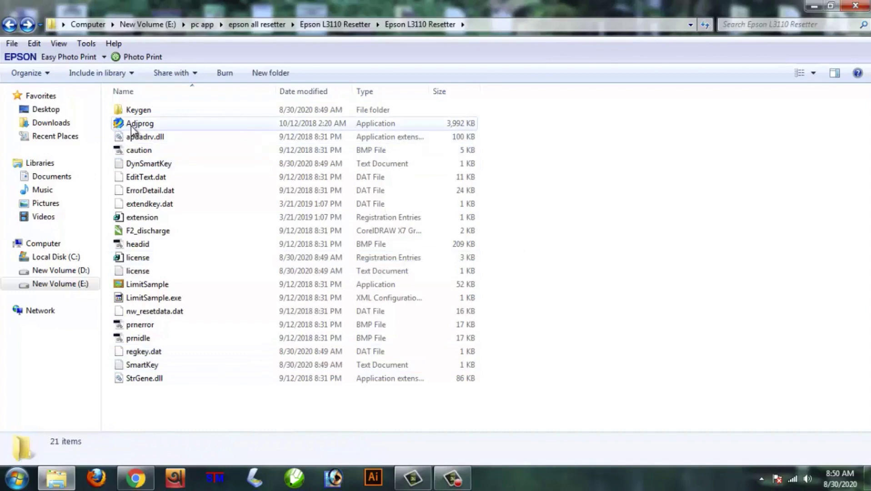
Launch Adjprog.exe and dismiss the registration notice to reach the L3110 main window.
{"action": "left_click", "coordinate": [130, 125]}
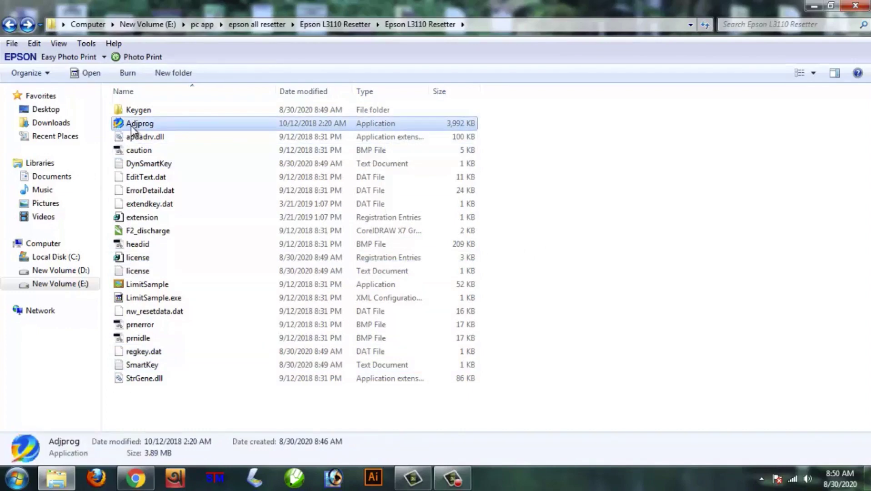
{"action": "double_click", "coordinate": [130, 125]}
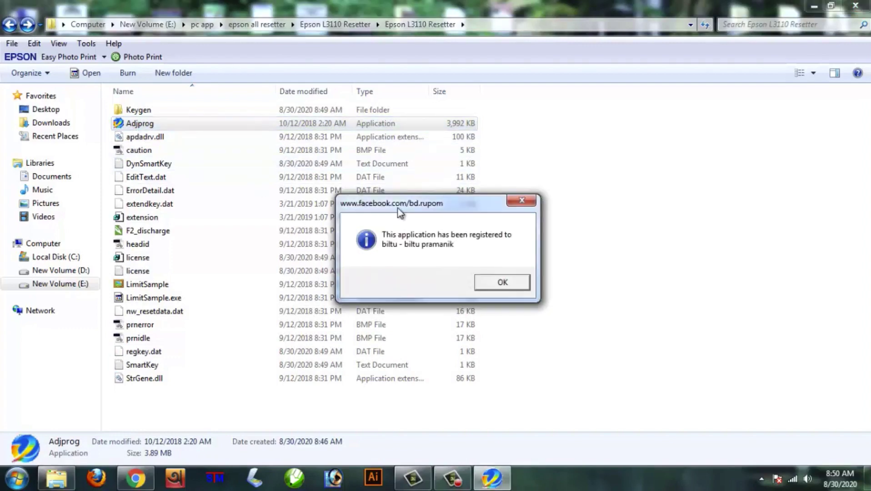
{"action": "left_click", "coordinate": [518, 282]}
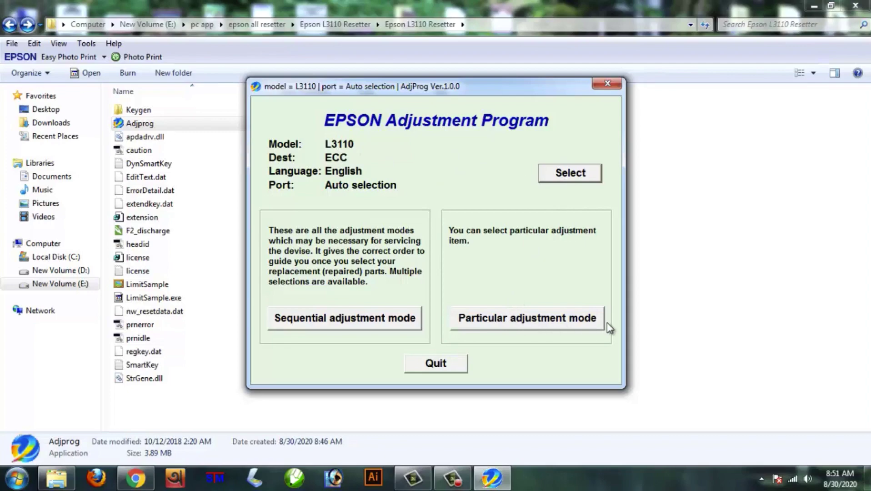
In Particular adjustment mode, select and open the Waste ink pad counter item.
{"action": "left_click", "coordinate": [577, 323]}
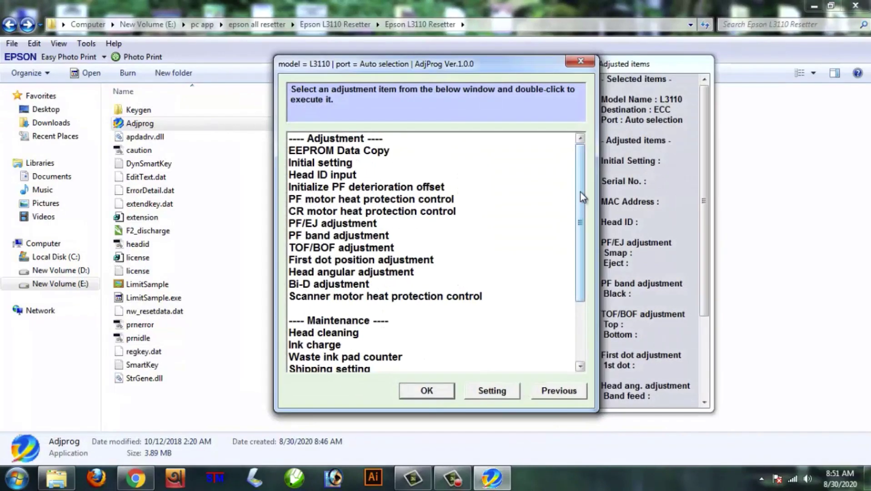
{"action": "left_click_drag", "start_coordinate": [582, 196], "coordinate": [580, 252]}
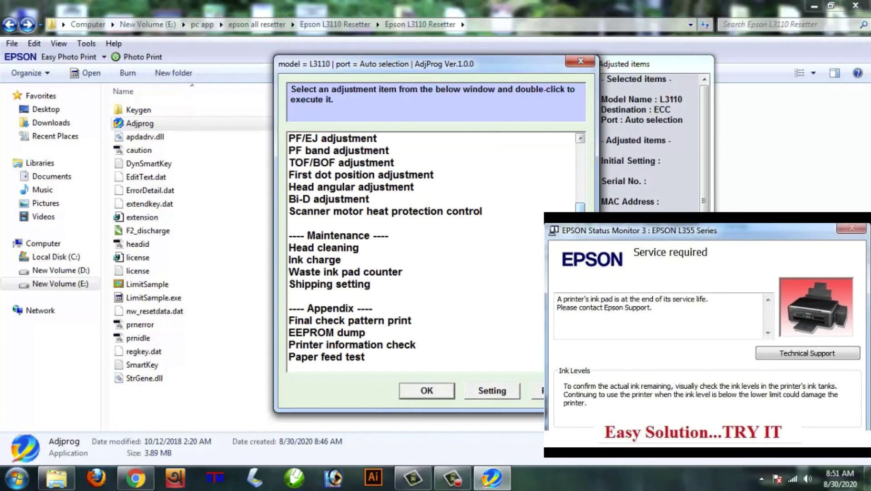
{"action": "left_click", "coordinate": [318, 274]}
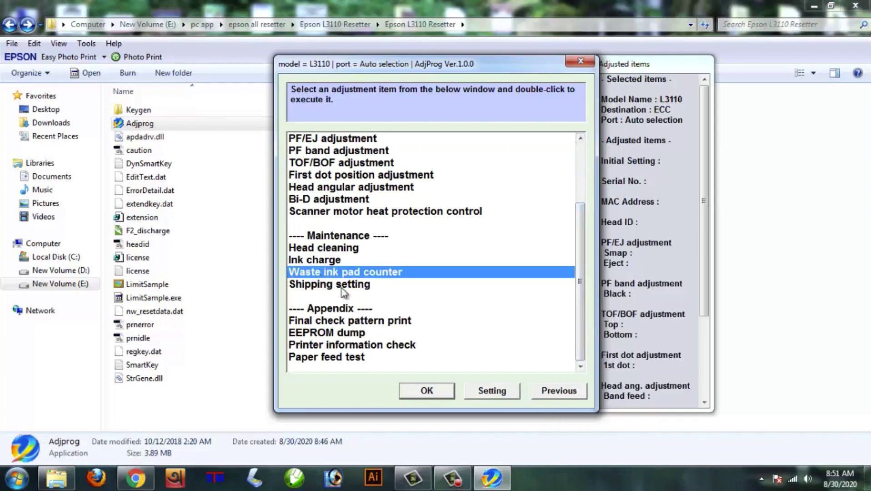
{"action": "left_click", "coordinate": [429, 393]}
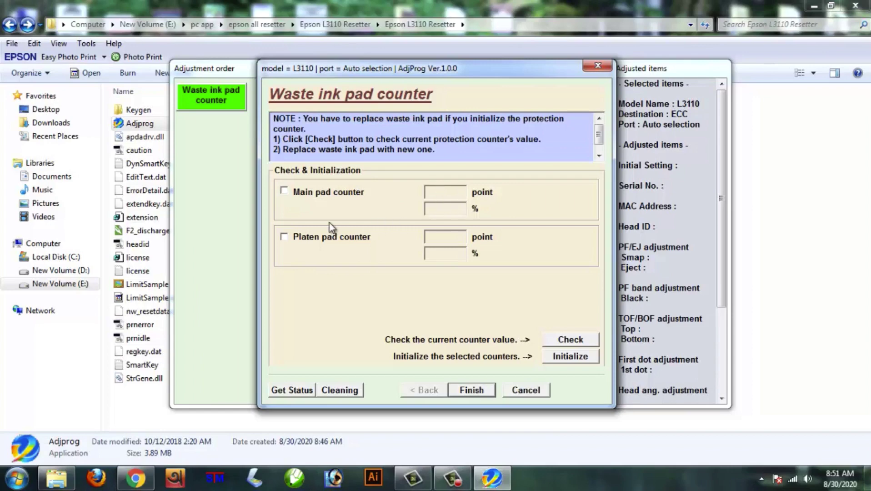
Tick Main and Platen pad counters and initialize them, which fails with error 20000010.
{"action": "left_click", "coordinate": [283, 192]}
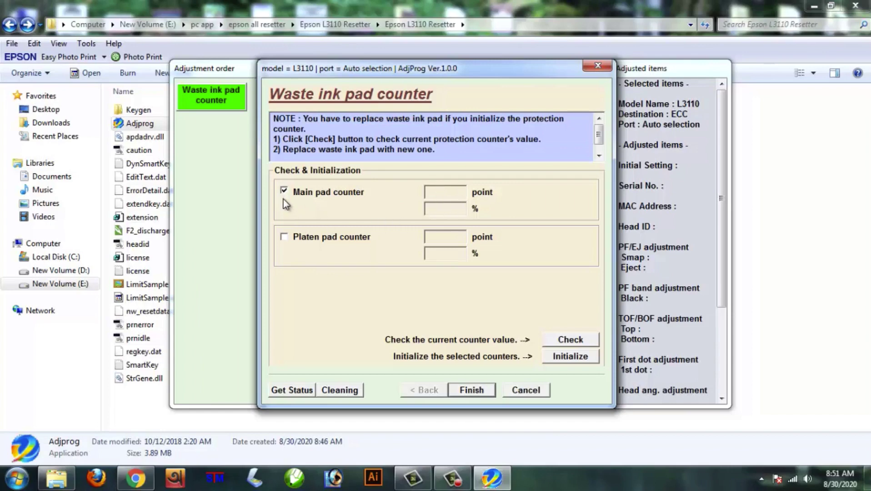
{"action": "left_click", "coordinate": [284, 237]}
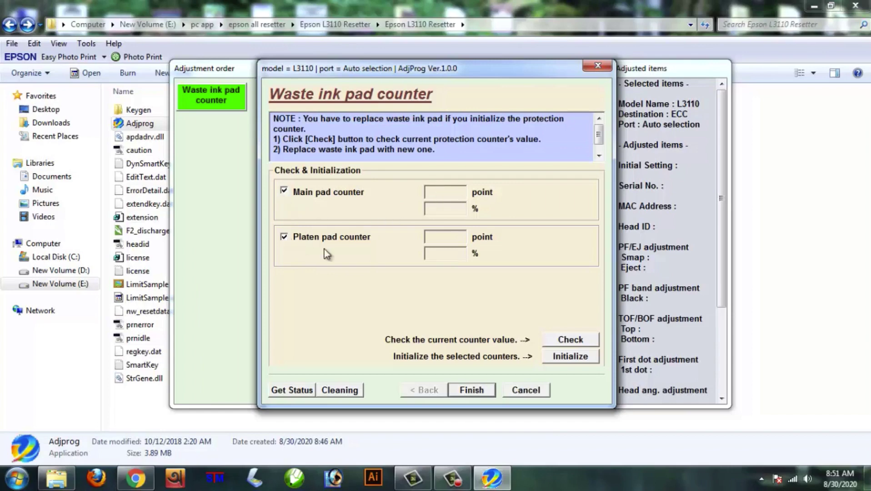
{"action": "left_click", "coordinate": [574, 359]}
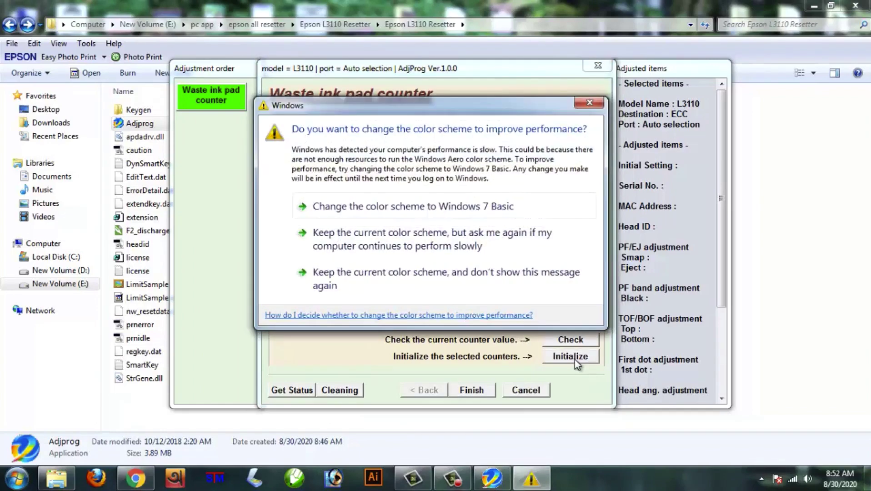
{"action": "left_click", "coordinate": [581, 111]}
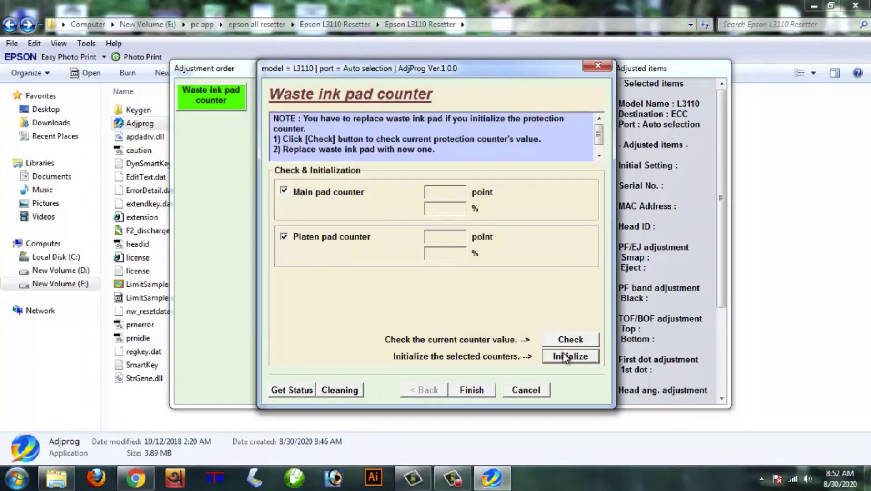
{"action": "left_click", "coordinate": [568, 356]}
{"action": "left_click", "coordinate": [487, 269]}
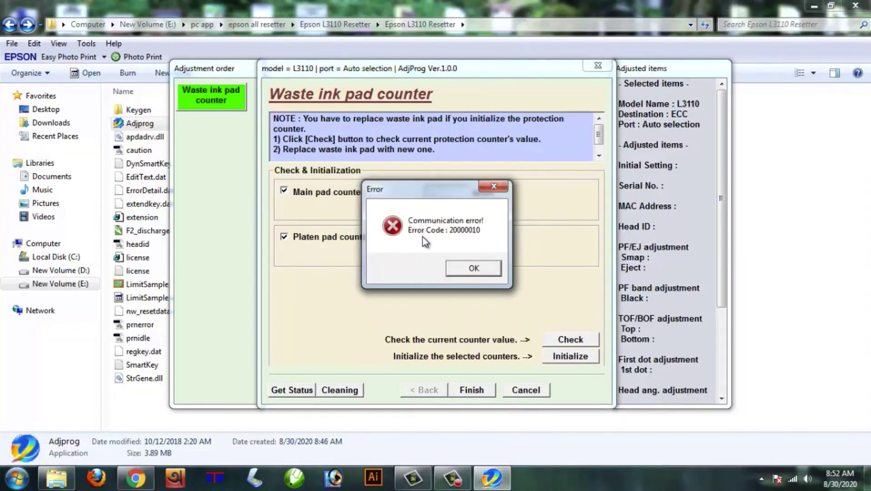
{"action": "left_click", "coordinate": [474, 269]}
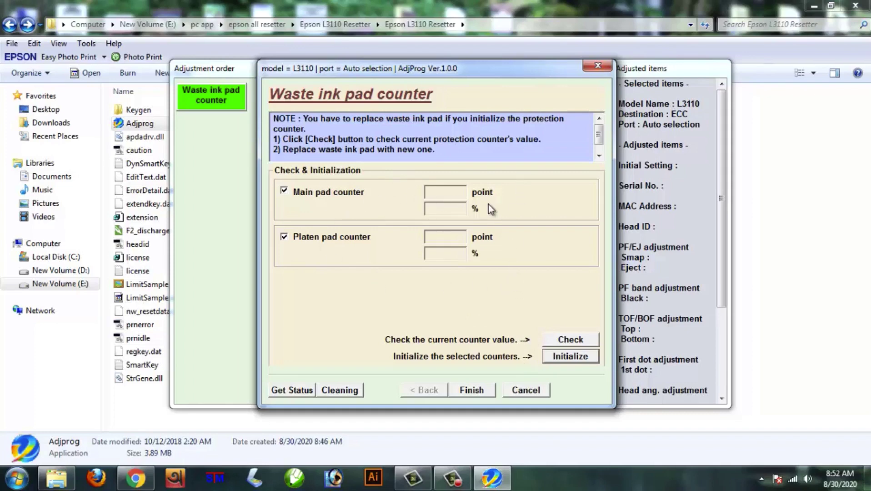
Finish the pad counter page, then select Head cleaning, Ink charge and Paper feed test items.
{"action": "left_click", "coordinate": [475, 388]}
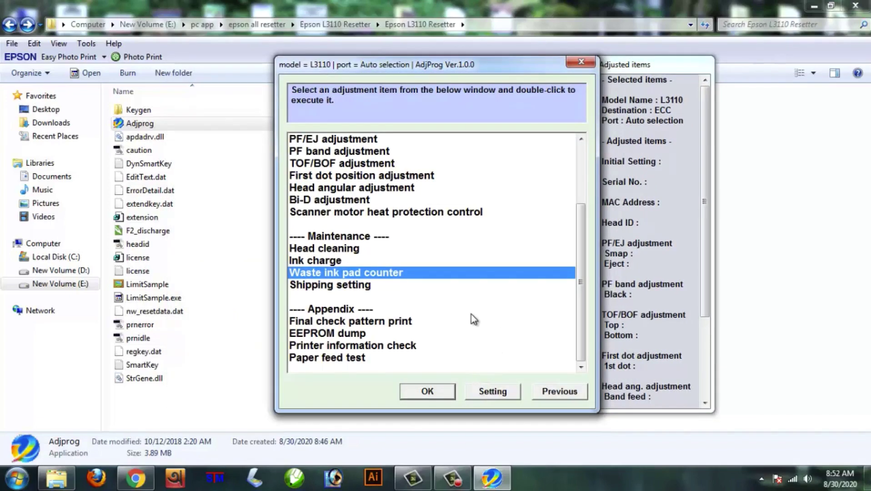
{"action": "left_click", "coordinate": [350, 252]}
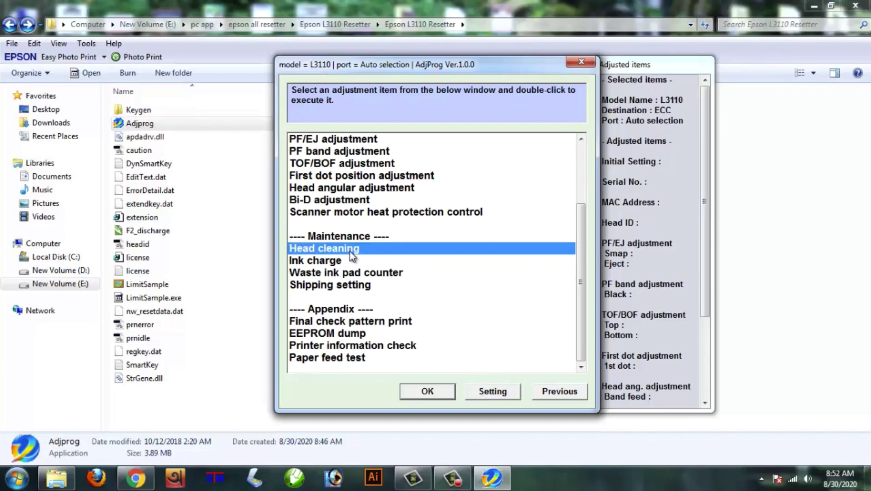
{"action": "left_click", "coordinate": [331, 265]}
{"action": "left_click", "coordinate": [333, 359]}
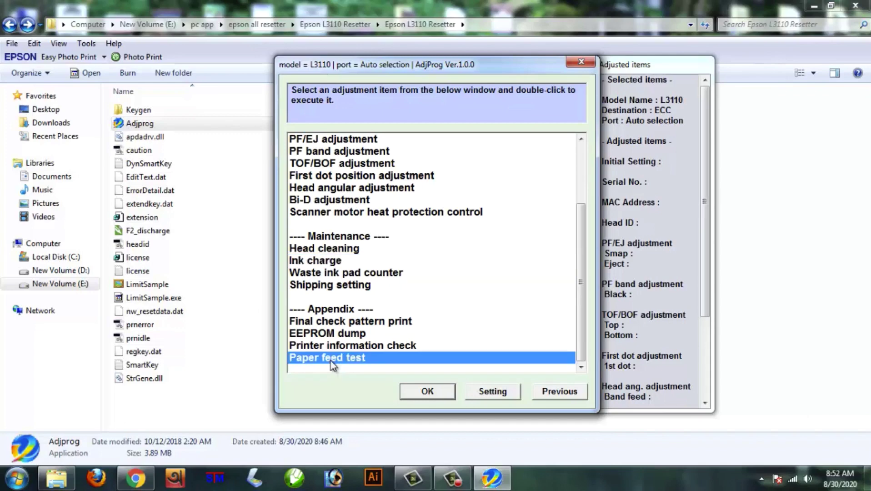